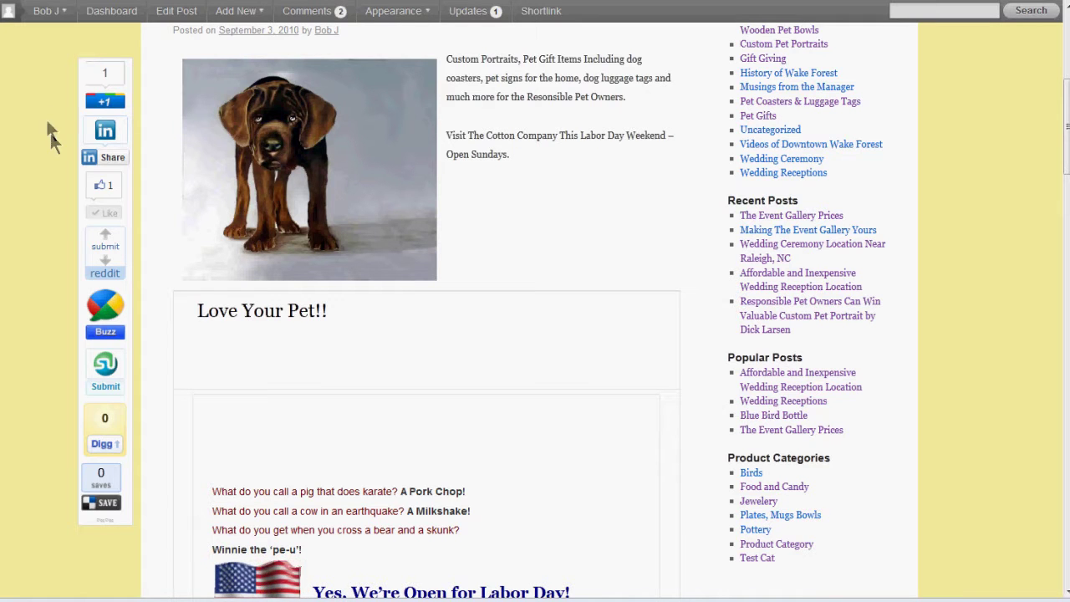
Scroll down the Facebook profile wall to review the shared Cotton Company blog links.
{"action": "scroll", "coordinate": [566, 172], "scroll_direction": "up", "scroll_amount": 5}
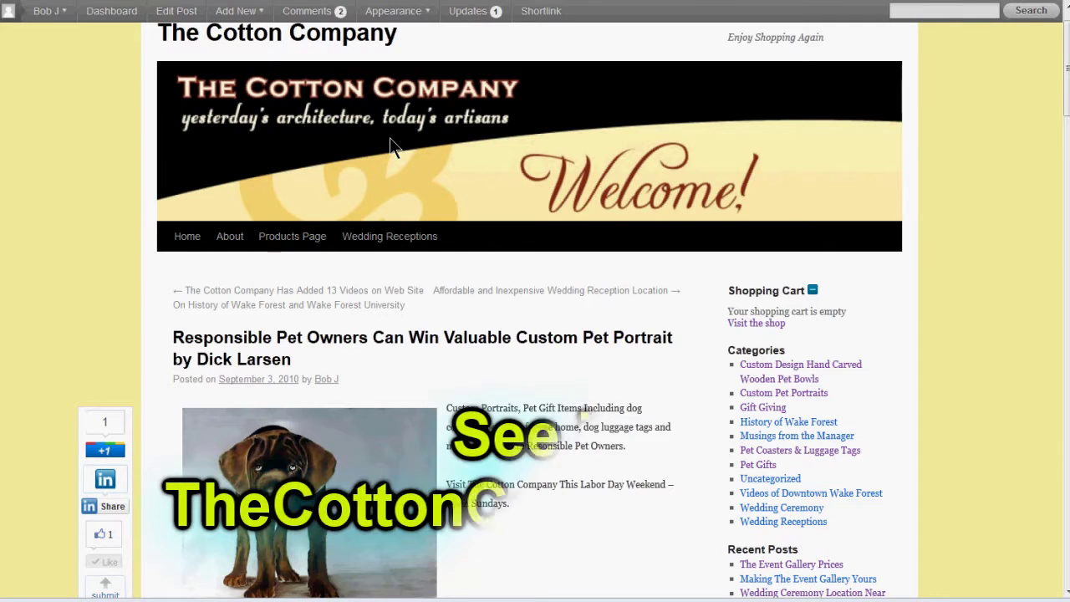
{"action": "scroll", "coordinate": [389, 137], "scroll_direction": "down", "scroll_amount": 3}
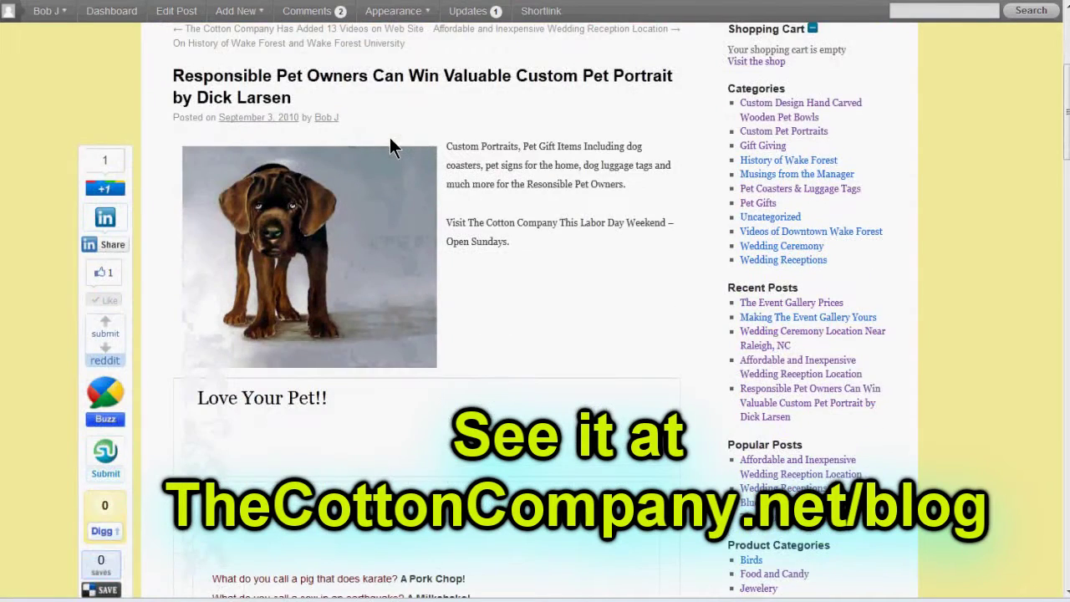
{"action": "scroll", "coordinate": [389, 137], "scroll_direction": "down", "scroll_amount": 1}
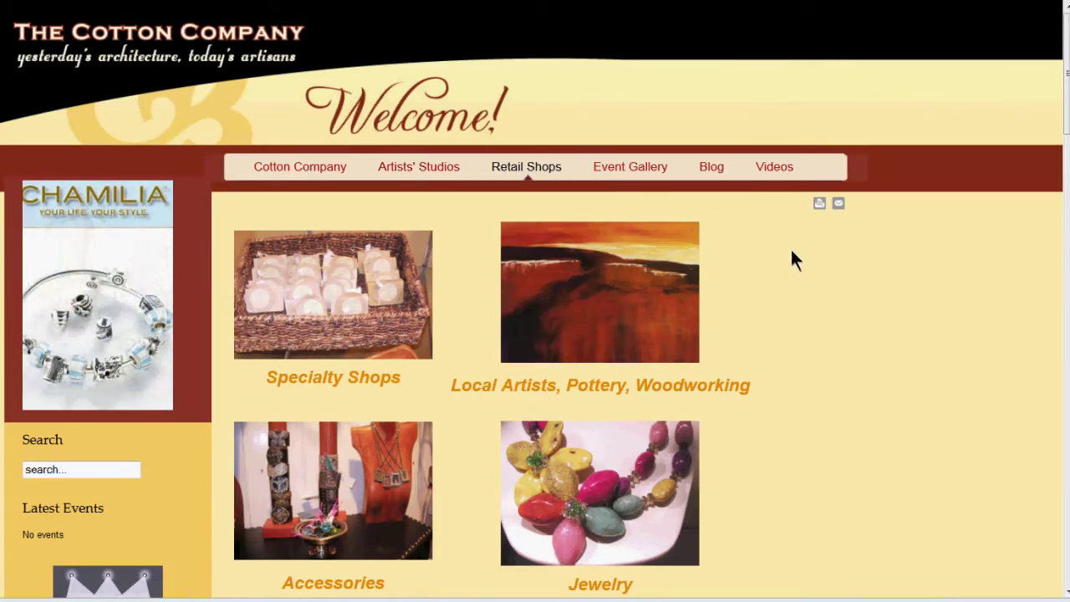
{"action": "scroll", "coordinate": [792, 255], "scroll_direction": "down", "scroll_amount": 4}
{"action": "scroll", "coordinate": [792, 255], "scroll_direction": "down", "scroll_amount": 3}
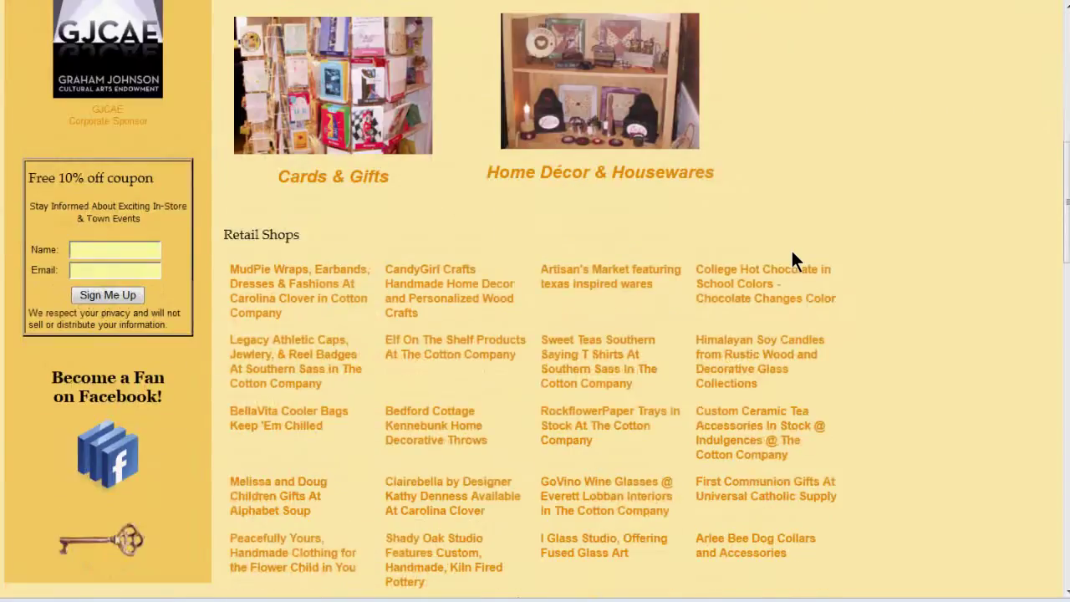
{"action": "scroll", "coordinate": [792, 253], "scroll_direction": "down", "scroll_amount": 15}
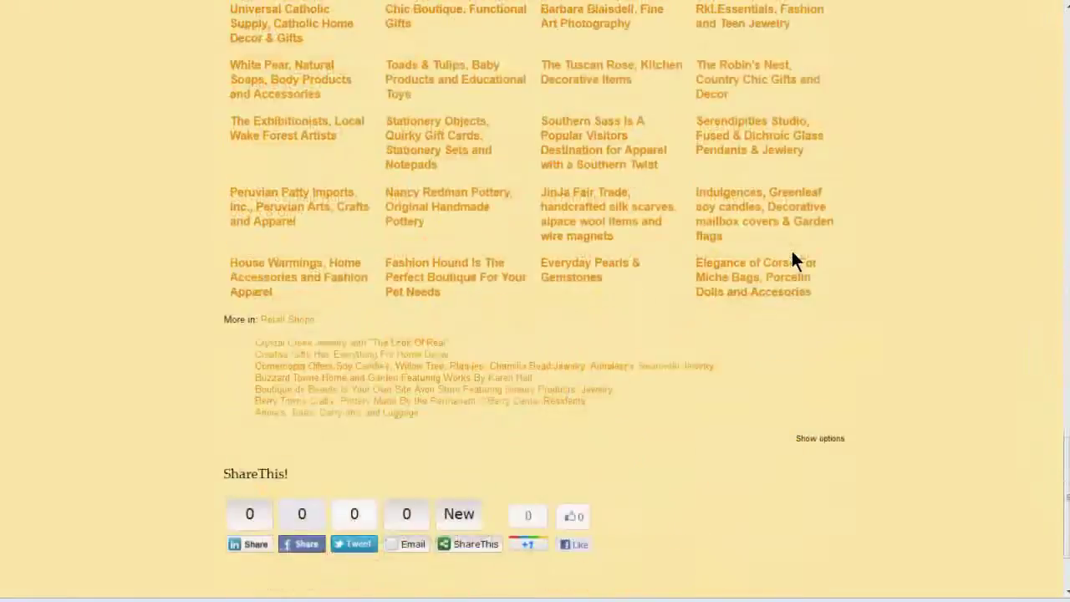
{"action": "scroll", "coordinate": [792, 253], "scroll_direction": "down", "scroll_amount": 2}
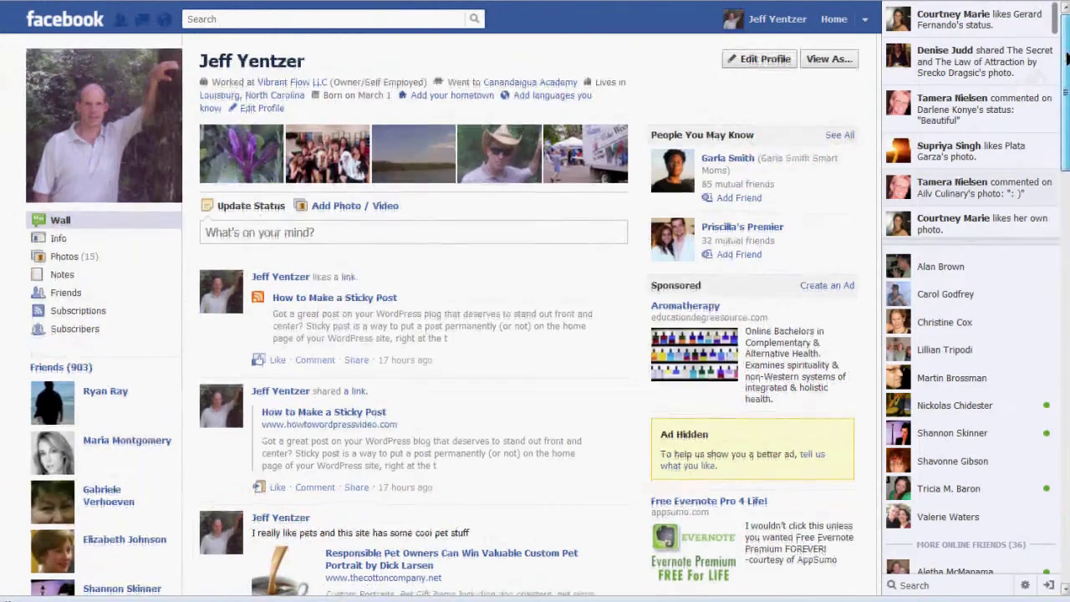
{"action": "scroll", "coordinate": [763, 138], "scroll_direction": "down", "scroll_amount": 3}
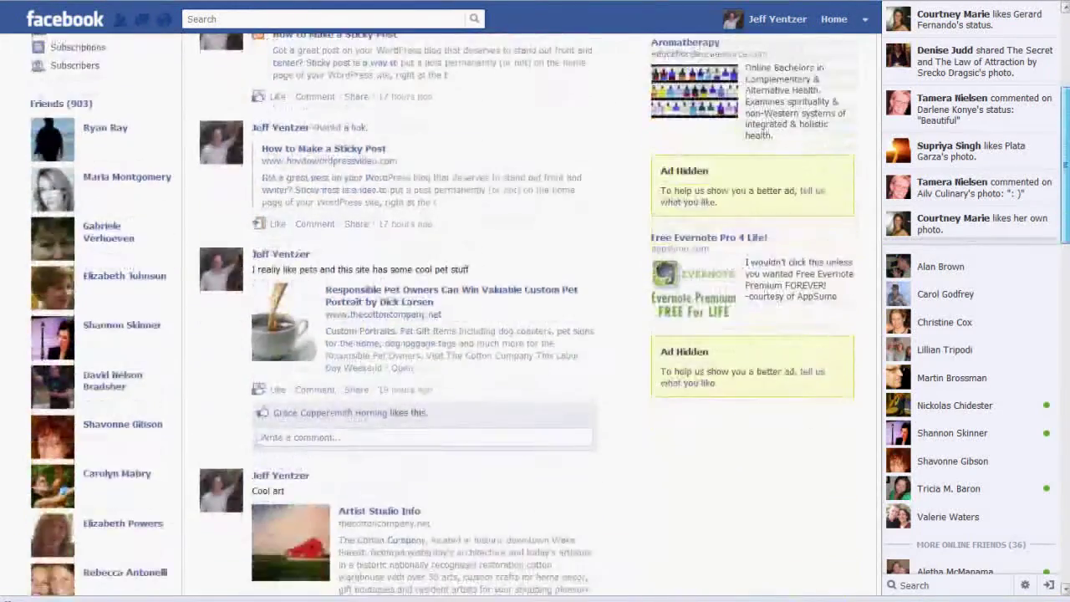
{"action": "scroll", "coordinate": [763, 138], "scroll_direction": "down", "scroll_amount": 3}
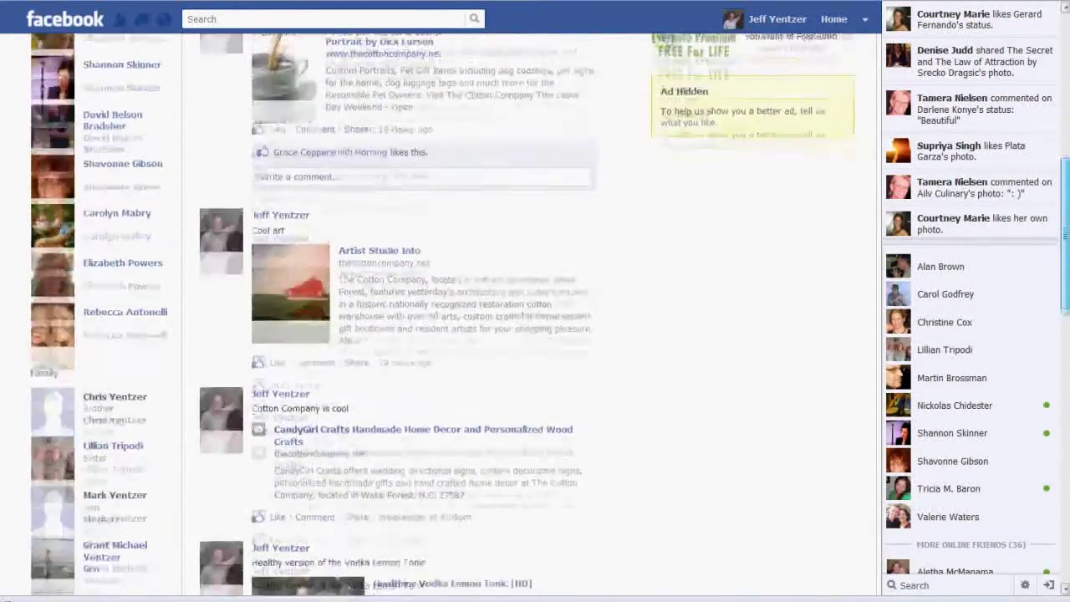
{"action": "scroll", "coordinate": [547, 299], "scroll_direction": "down", "scroll_amount": 1}
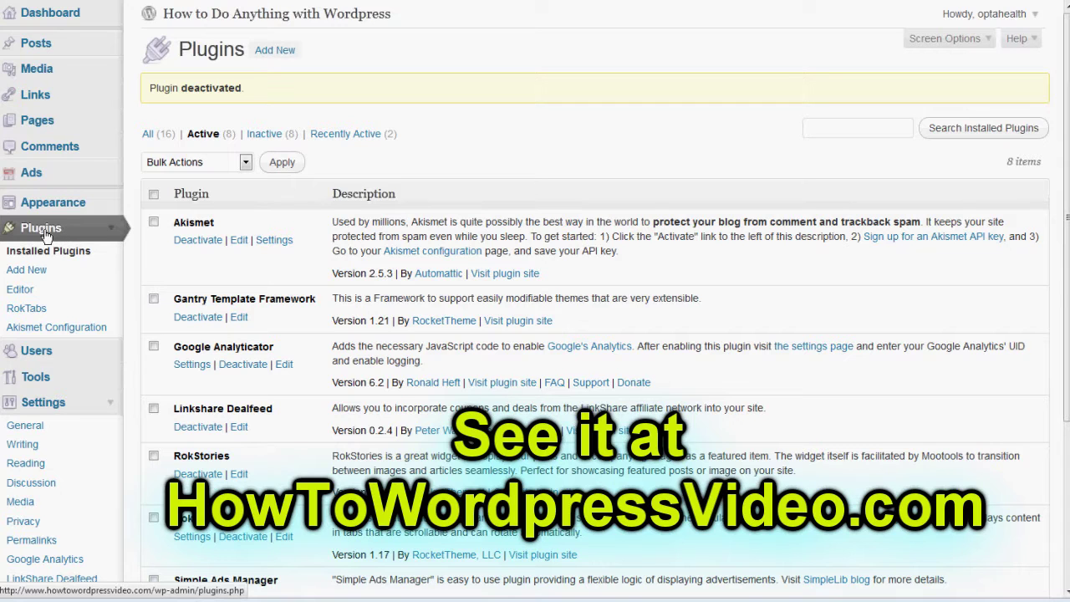
Search Plugins > Add New for 'social sharing' and scroll through the 438 results.
{"action": "left_click", "coordinate": [277, 52]}
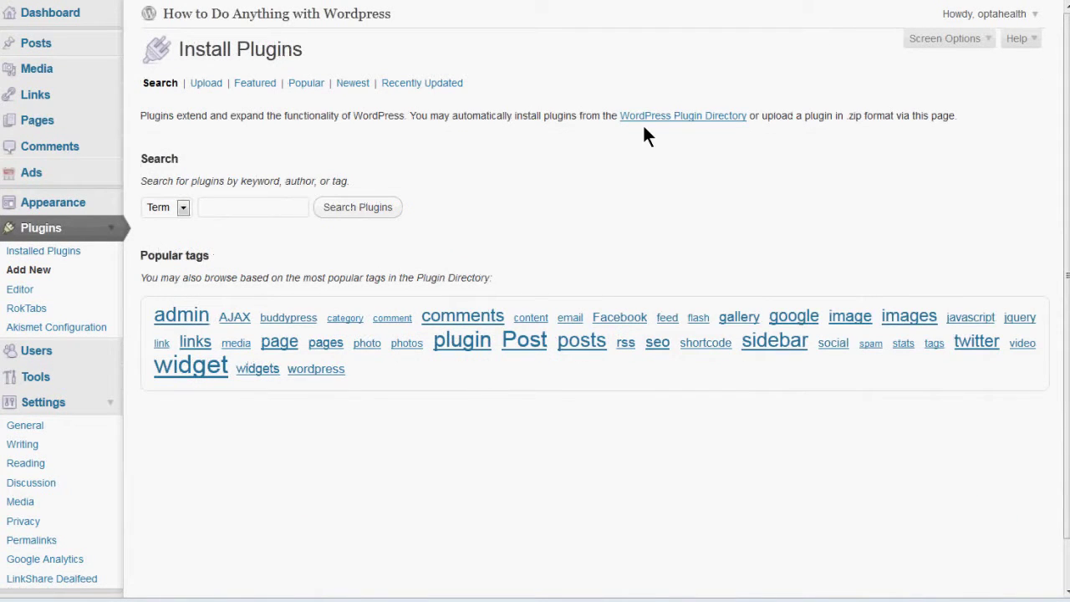
{"action": "type", "text": "soci"}
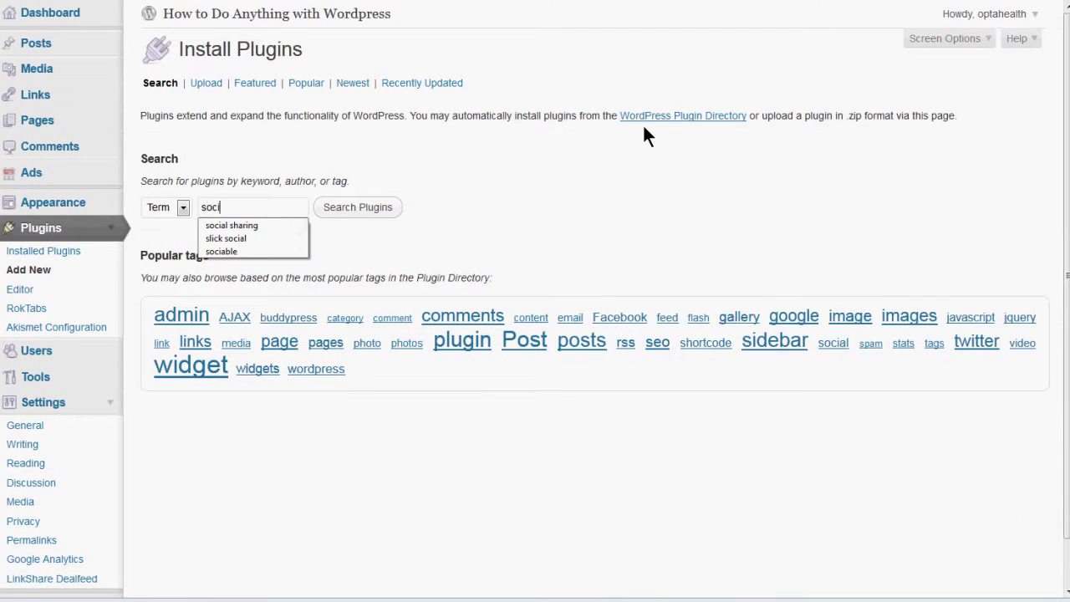
{"action": "key", "text": "Down"}
{"action": "key", "text": "Return"}
{"action": "key", "text": "Return"}
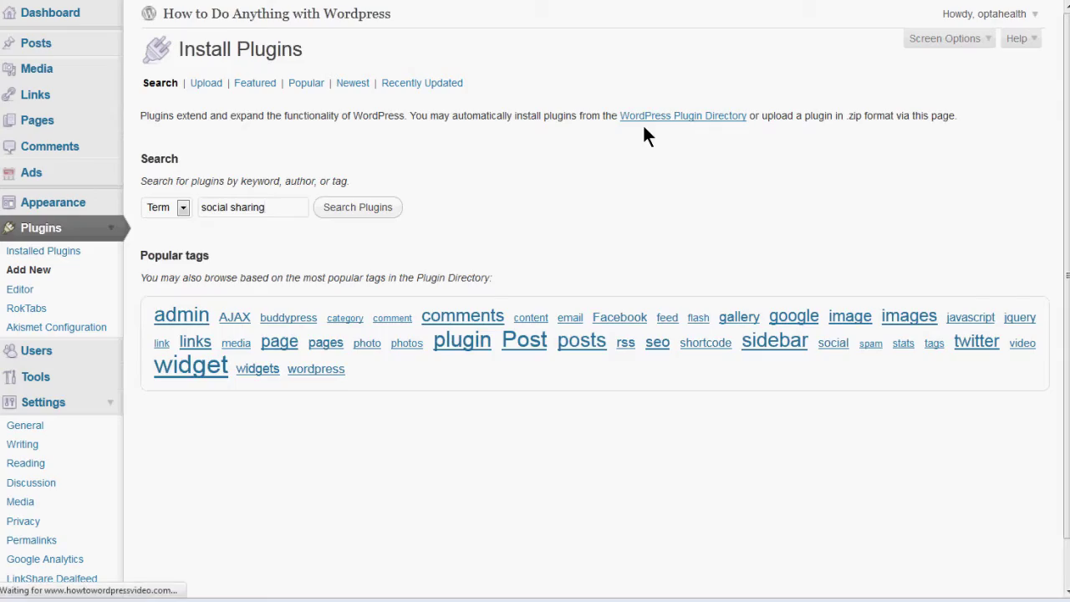
{"action": "scroll", "coordinate": [669, 227], "scroll_direction": "down", "scroll_amount": 5}
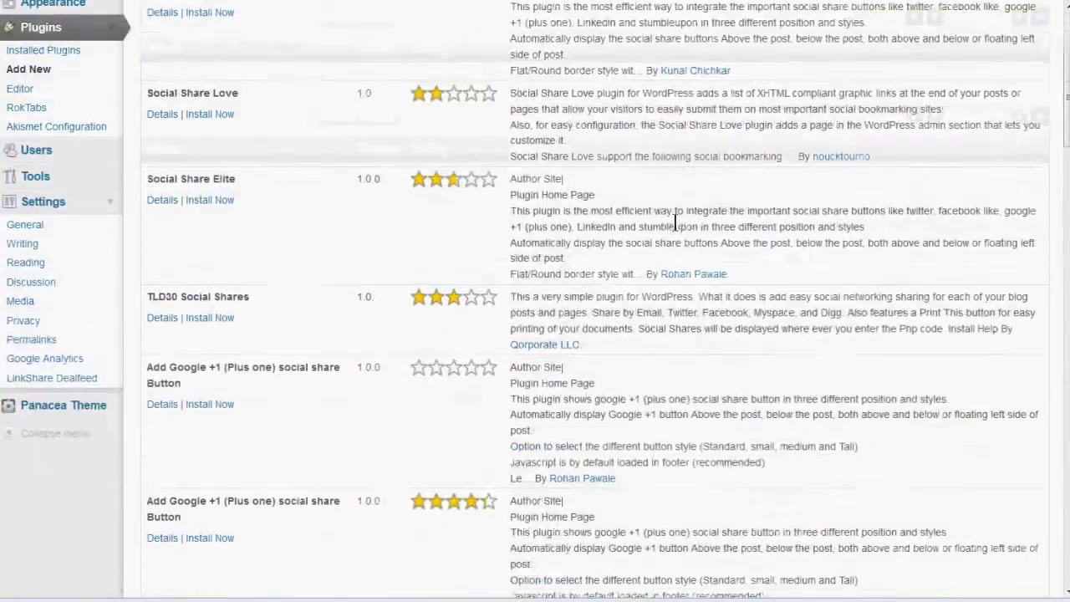
{"action": "scroll", "coordinate": [676, 225], "scroll_direction": "down", "scroll_amount": 9}
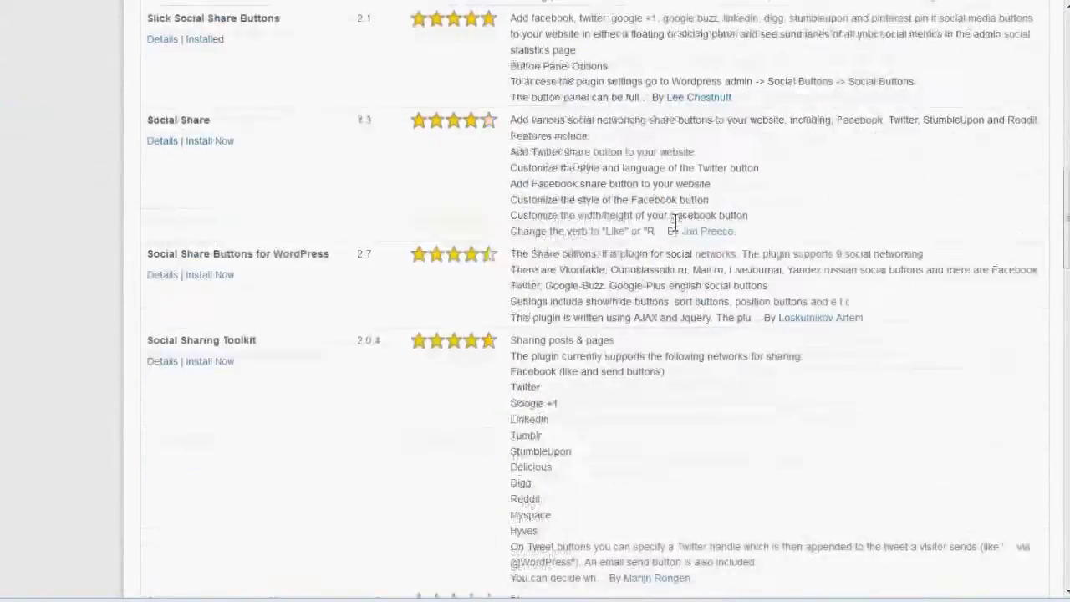
{"action": "scroll", "coordinate": [675, 222], "scroll_direction": "down", "scroll_amount": 6}
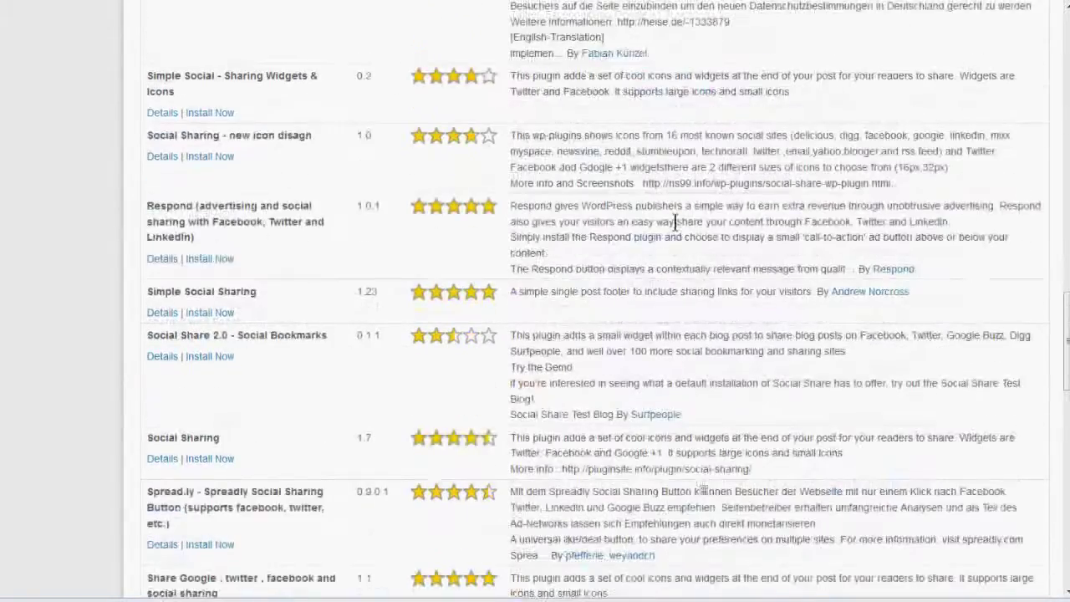
{"action": "scroll", "coordinate": [673, 224], "scroll_direction": "up", "scroll_amount": 14}
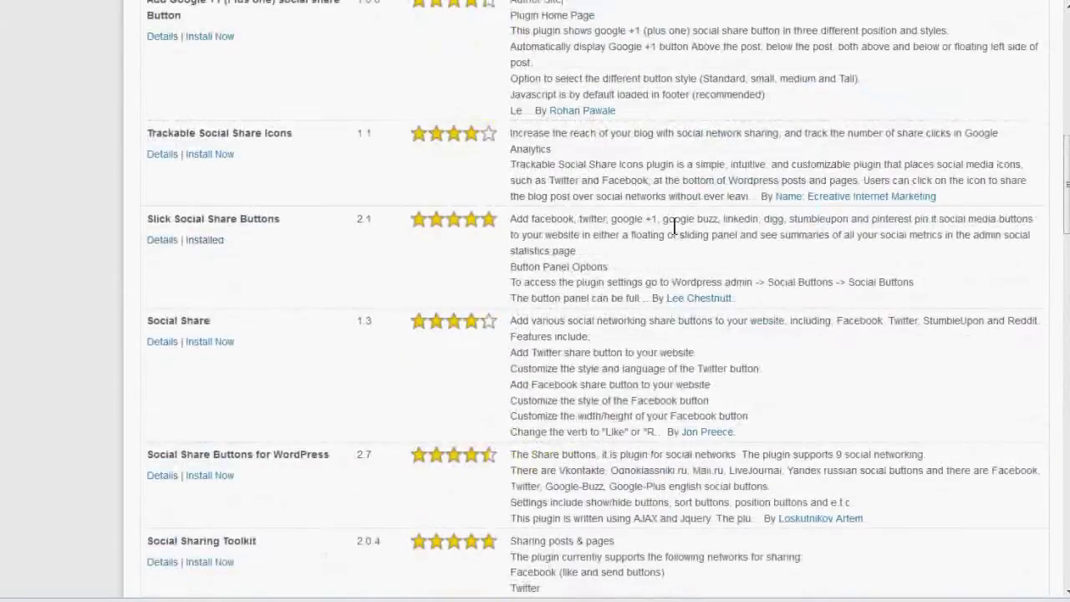
{"action": "scroll", "coordinate": [673, 226], "scroll_direction": "up", "scroll_amount": 4}
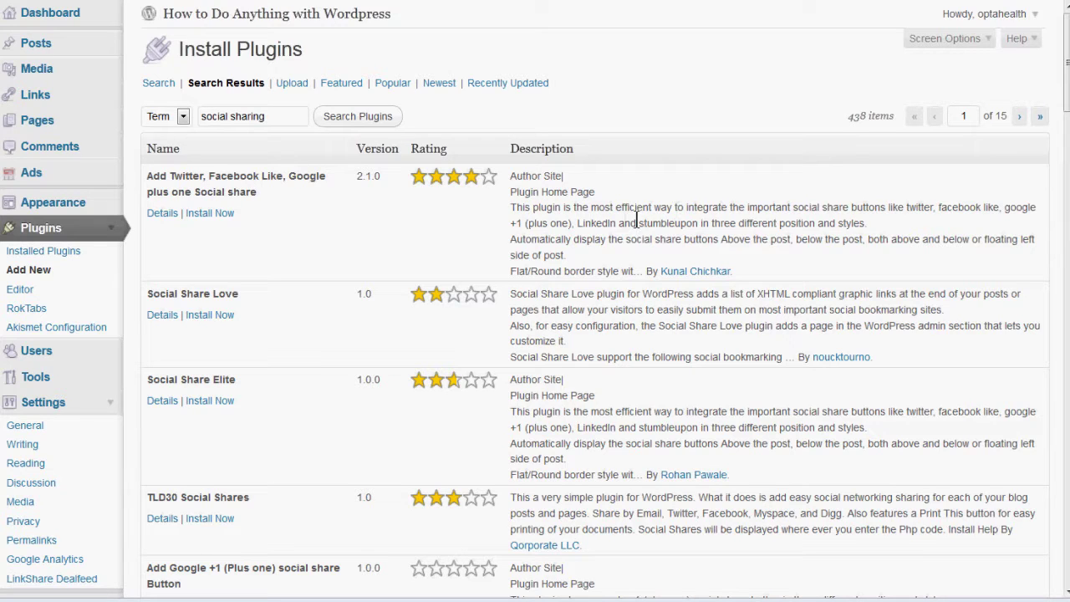
Replace the search term with 'Digg Digg' and search the plugin directory.
{"action": "left_click_drag", "start_coordinate": [266, 116], "coordinate": [179, 122]}
{"action": "type", "text": "dig"}
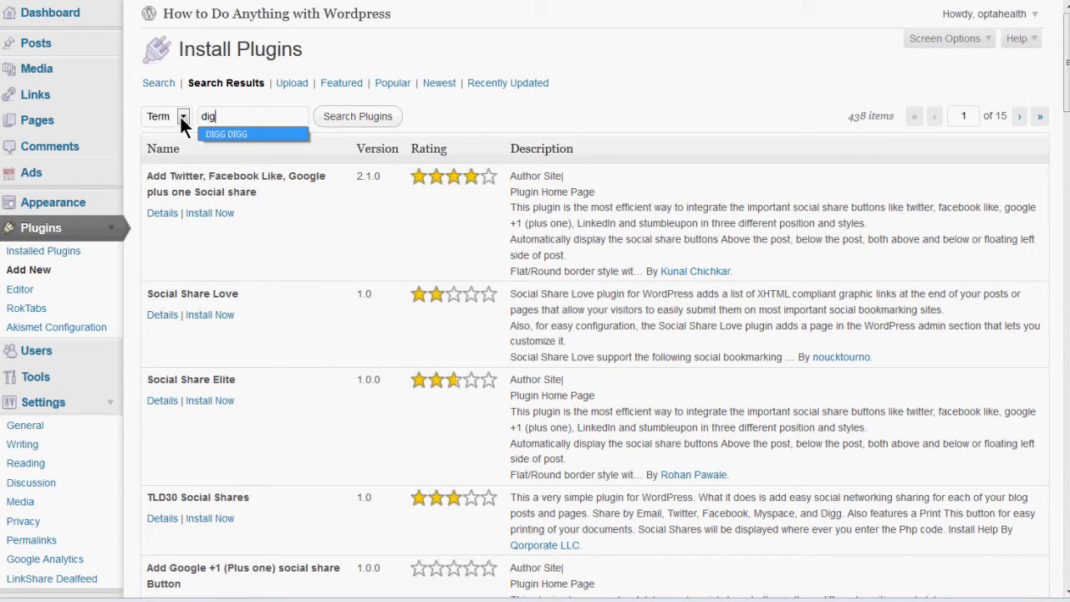
{"action": "key", "text": "Return"}
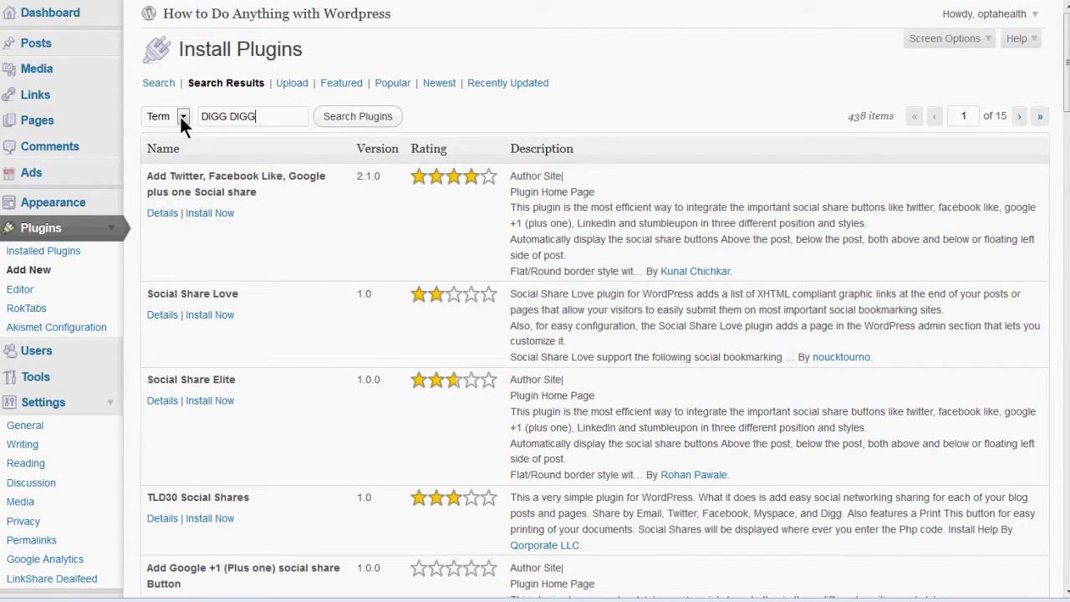
{"action": "left_click", "coordinate": [329, 117]}
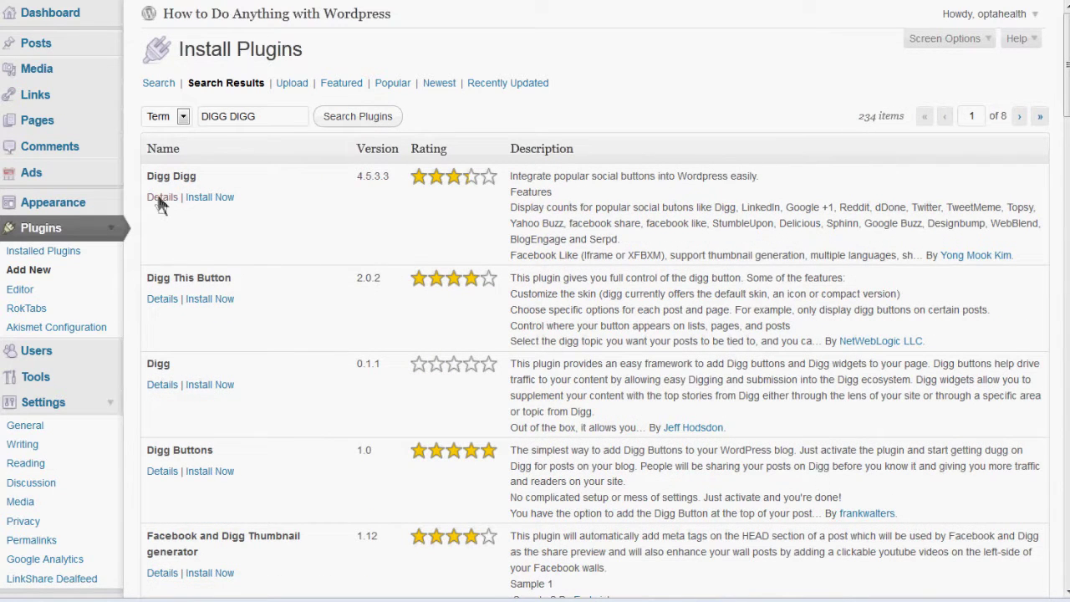
Install Digg Digg 4.5.3.3, confirm the installation, and activate the plugin.
{"action": "left_click", "coordinate": [214, 198]}
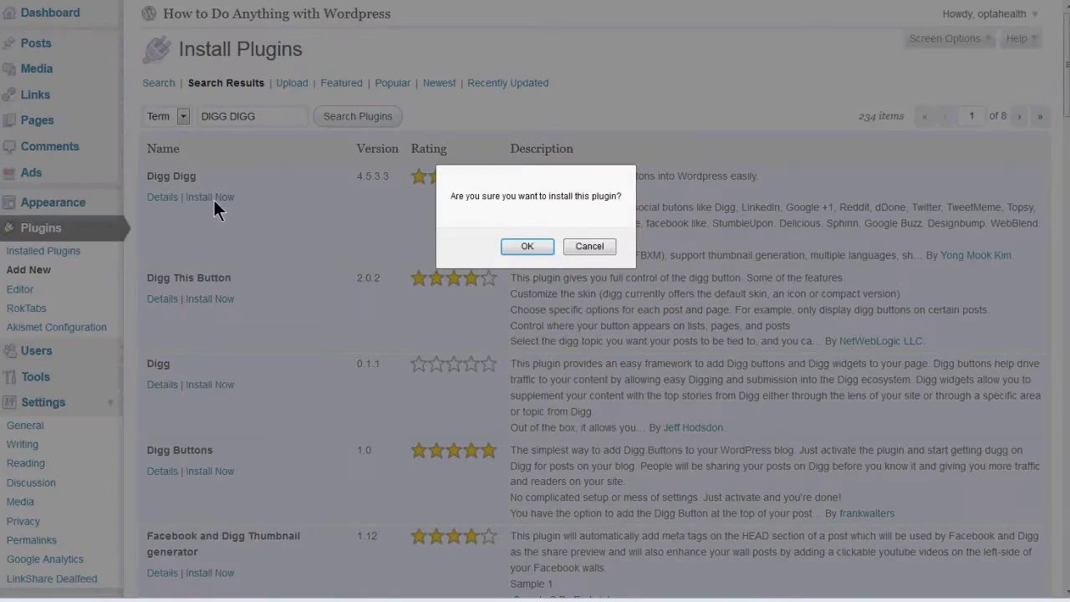
{"action": "left_click", "coordinate": [527, 246]}
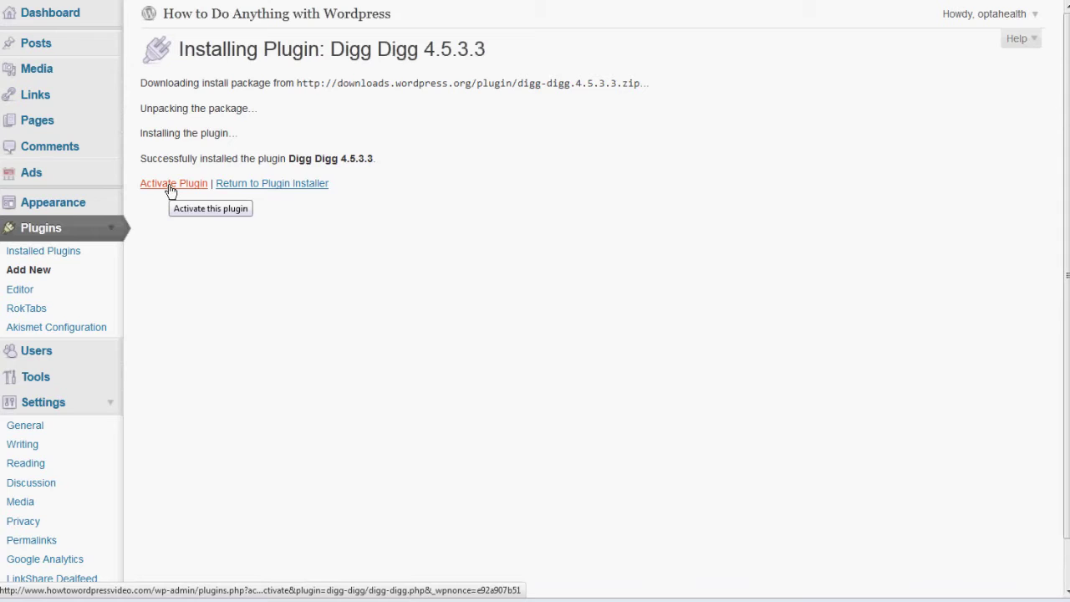
{"action": "left_click", "coordinate": [170, 187]}
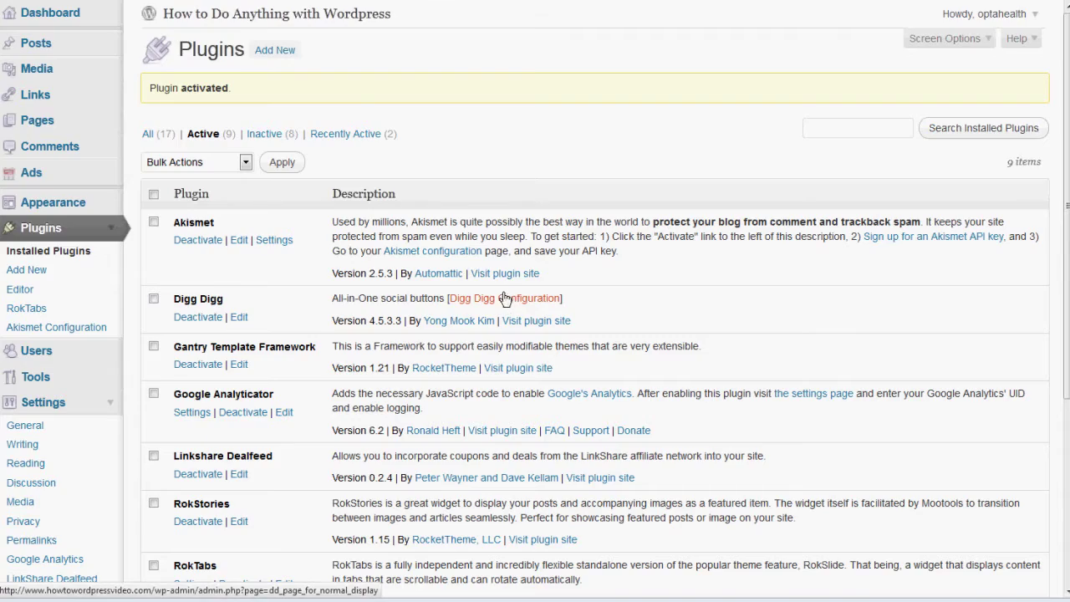
Open Digg Digg's Floating Display settings and review the Status section for Enable Floating Display.
{"action": "scroll", "coordinate": [512, 303], "scroll_direction": "down", "scroll_amount": 3}
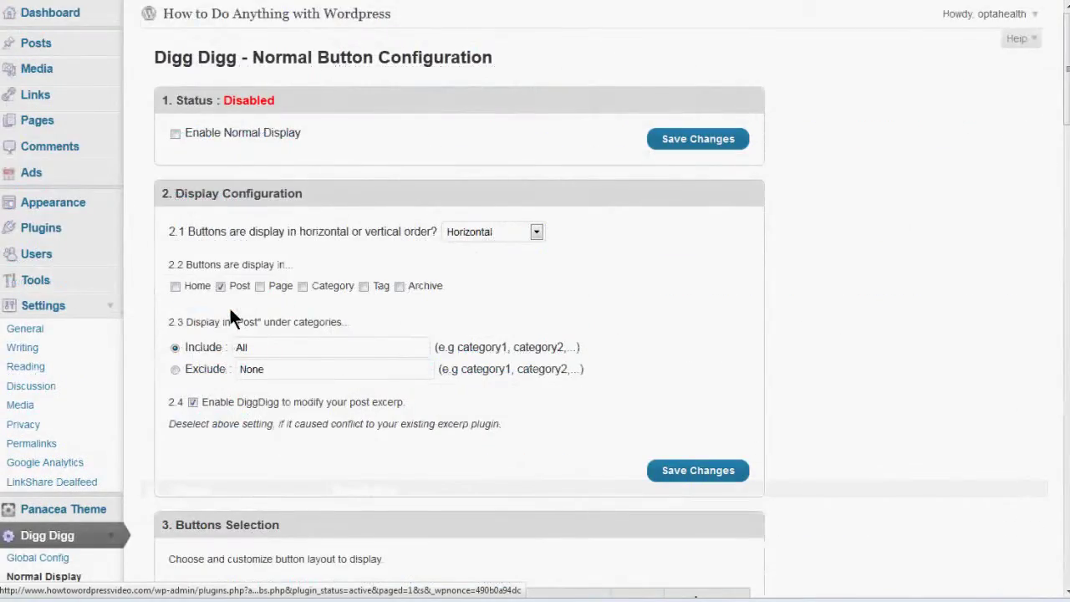
{"action": "scroll", "coordinate": [190, 331], "scroll_direction": "down", "scroll_amount": 2}
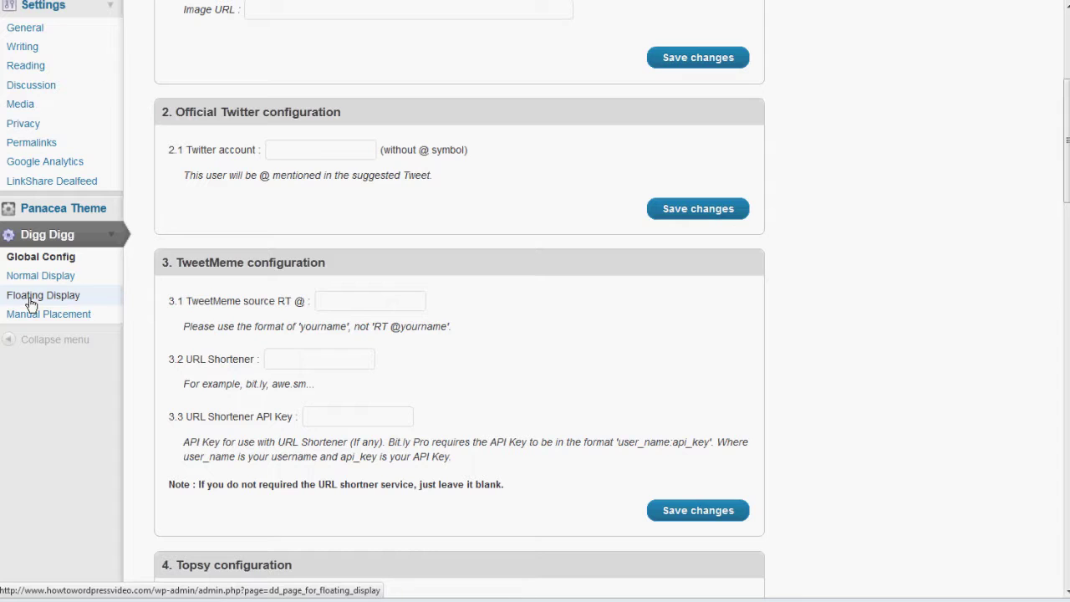
{"action": "left_click", "coordinate": [29, 301]}
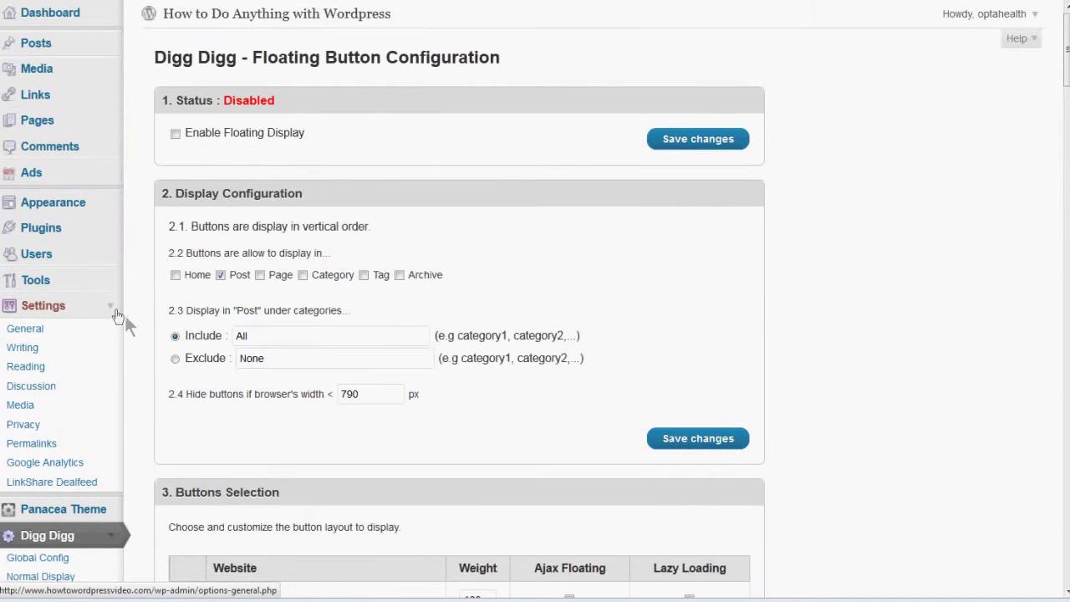
{"action": "scroll", "coordinate": [124, 313], "scroll_direction": "down", "scroll_amount": 5}
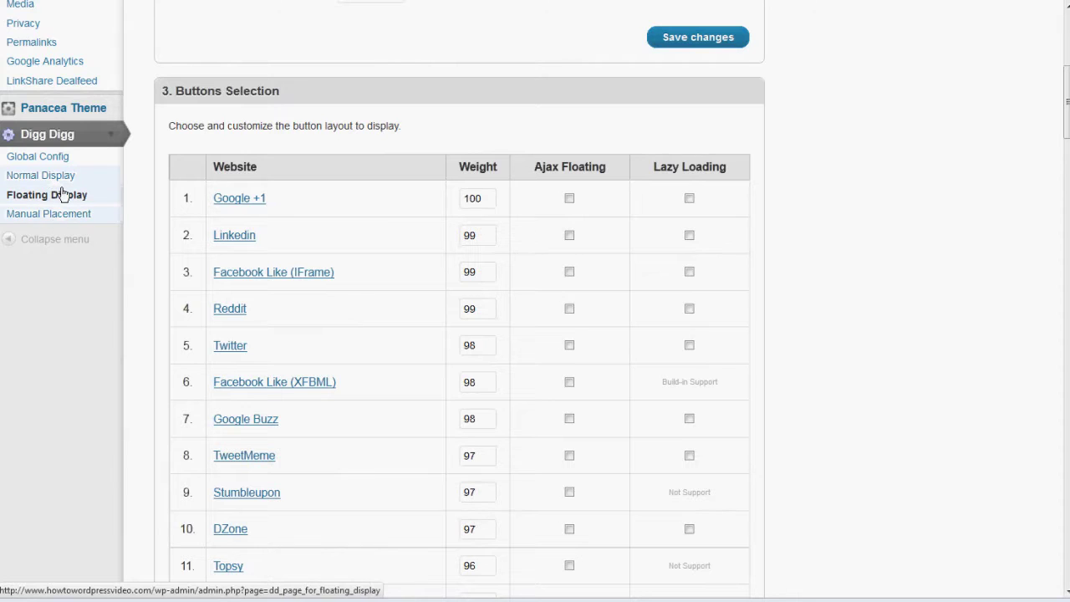
{"action": "scroll", "coordinate": [525, 256], "scroll_direction": "up", "scroll_amount": 3}
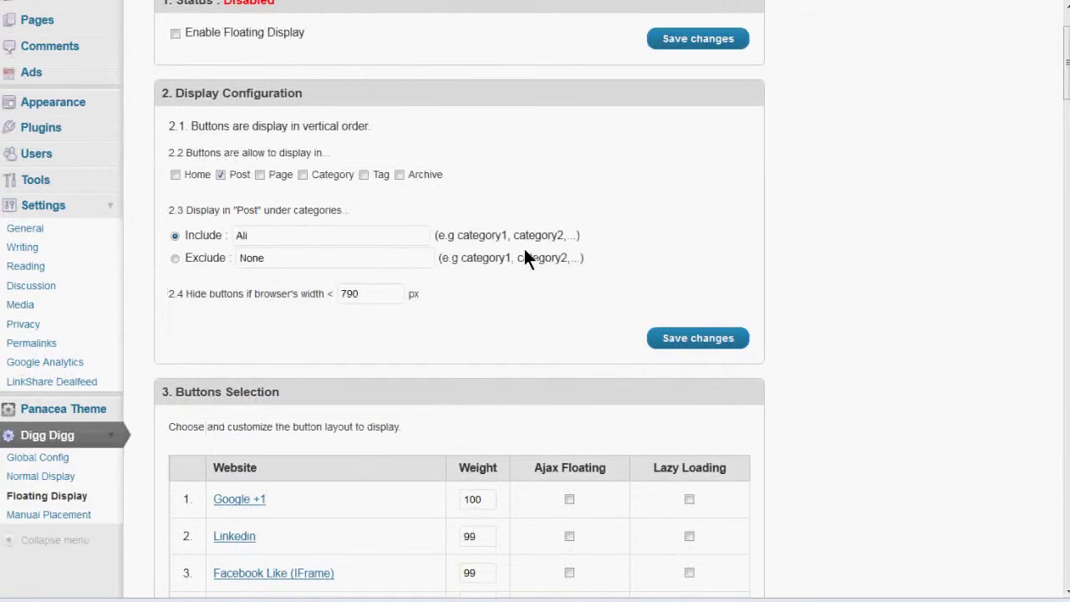
{"action": "scroll", "coordinate": [526, 257], "scroll_direction": "up", "scroll_amount": 1}
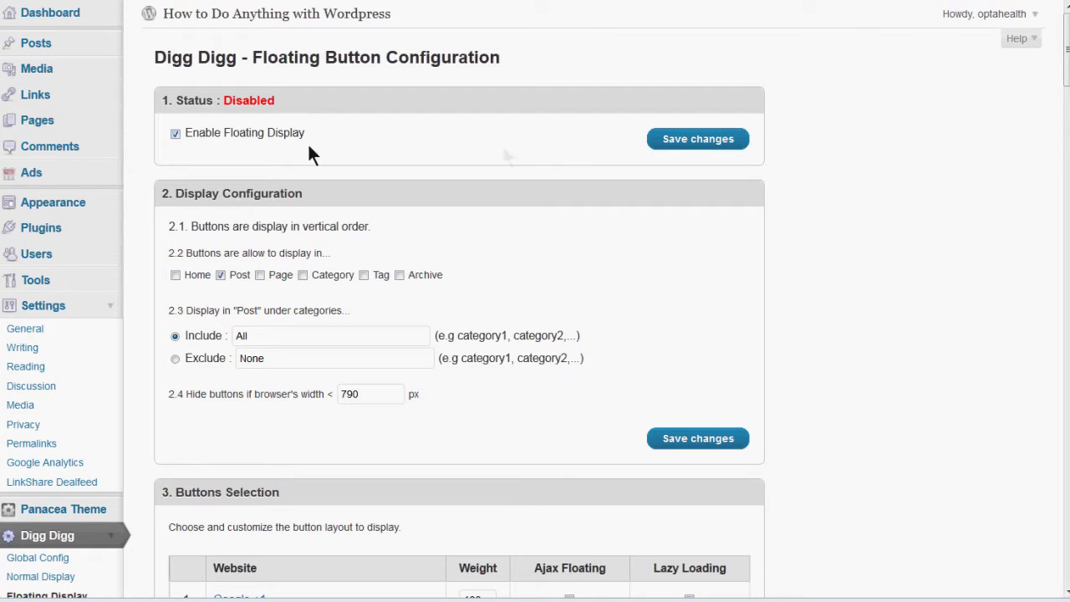
Save the enabled floating status, add Home to the display locations, and save the display configuration.
{"action": "left_click", "coordinate": [690, 151]}
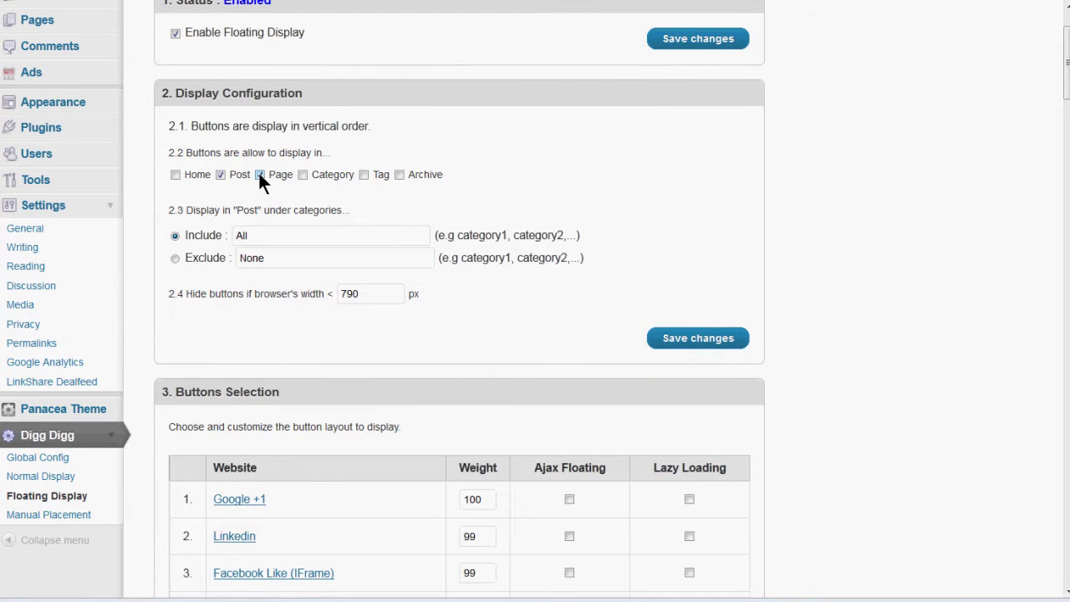
{"action": "left_click", "coordinate": [175, 175]}
{"action": "left_click", "coordinate": [704, 339]}
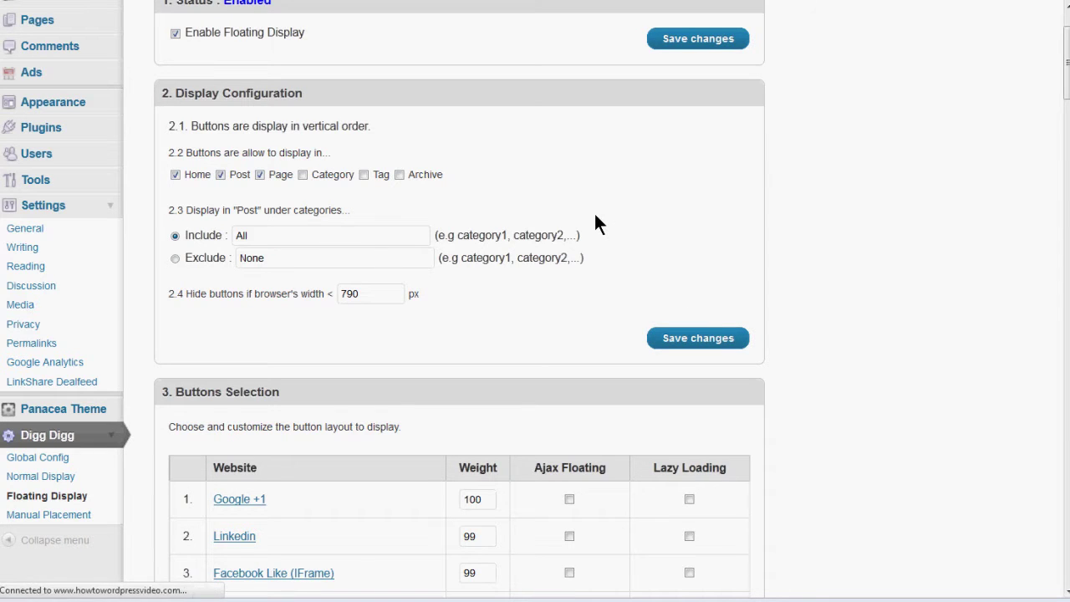
{"action": "scroll", "coordinate": [595, 224], "scroll_direction": "down", "scroll_amount": 5}
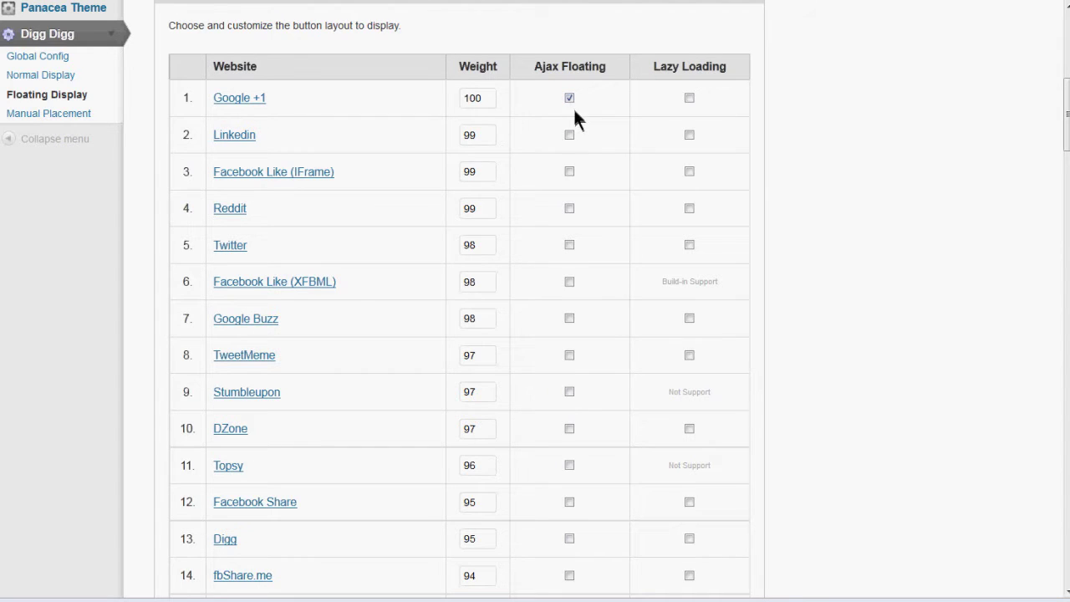
Turn on Ajax Floating for Facebook Like (IFrame), Delicious and the other chosen buttons, then save.
{"action": "left_click", "coordinate": [569, 171]}
{"action": "scroll", "coordinate": [571, 434], "scroll_direction": "down", "scroll_amount": 1}
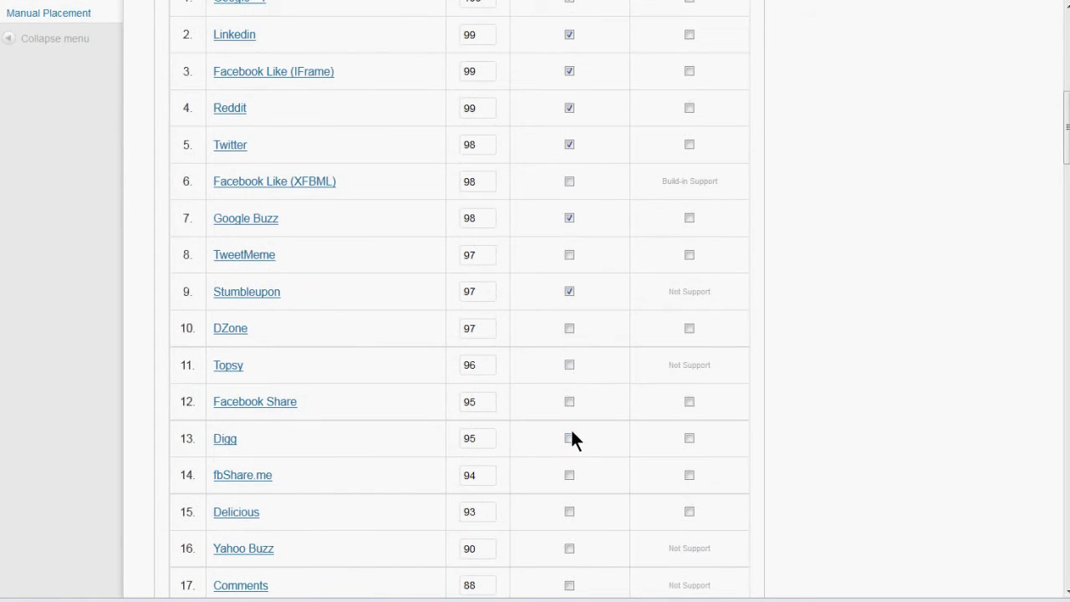
{"action": "left_click", "coordinate": [569, 511]}
{"action": "scroll", "coordinate": [575, 387], "scroll_direction": "down", "scroll_amount": 3}
{"action": "scroll", "coordinate": [577, 389], "scroll_direction": "down", "scroll_amount": 2}
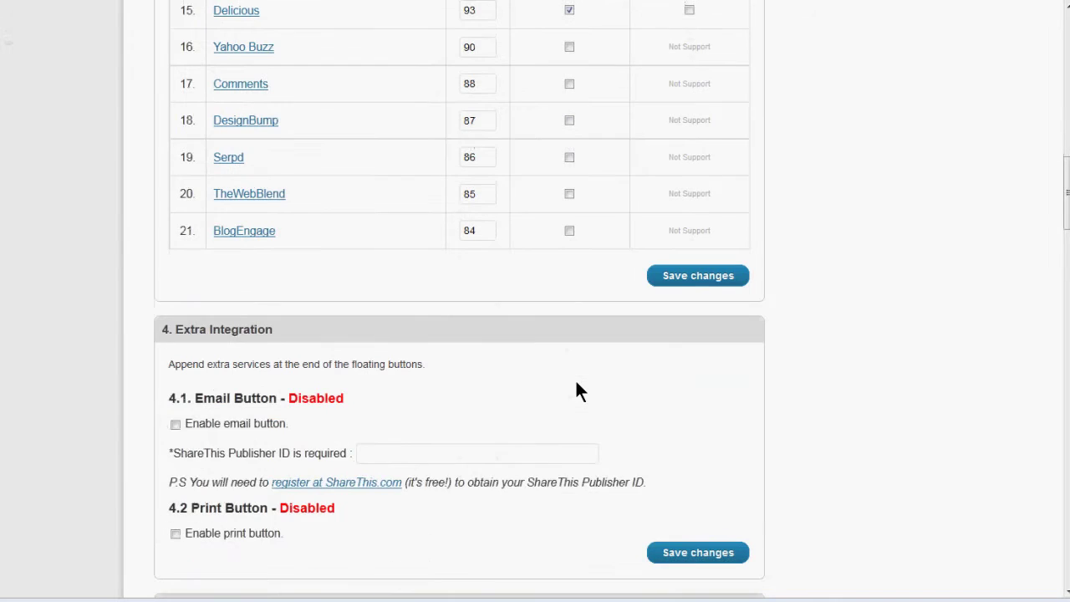
{"action": "left_click", "coordinate": [699, 281]}
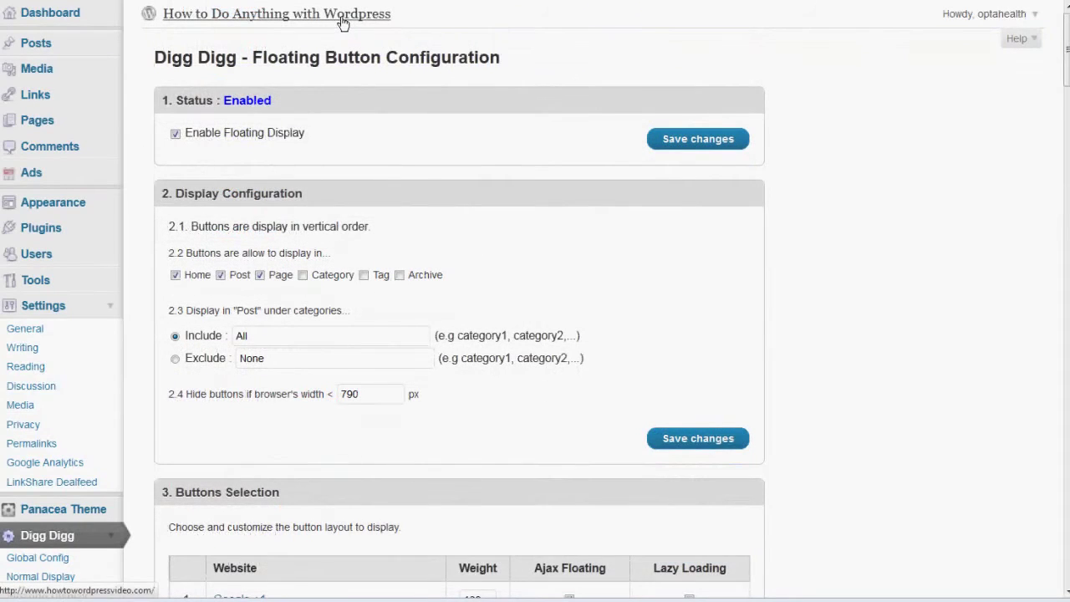
View the live blog front page and scroll to see the floating Google +1, Tweet and Digg buttons.
{"action": "left_click", "coordinate": [342, 22]}
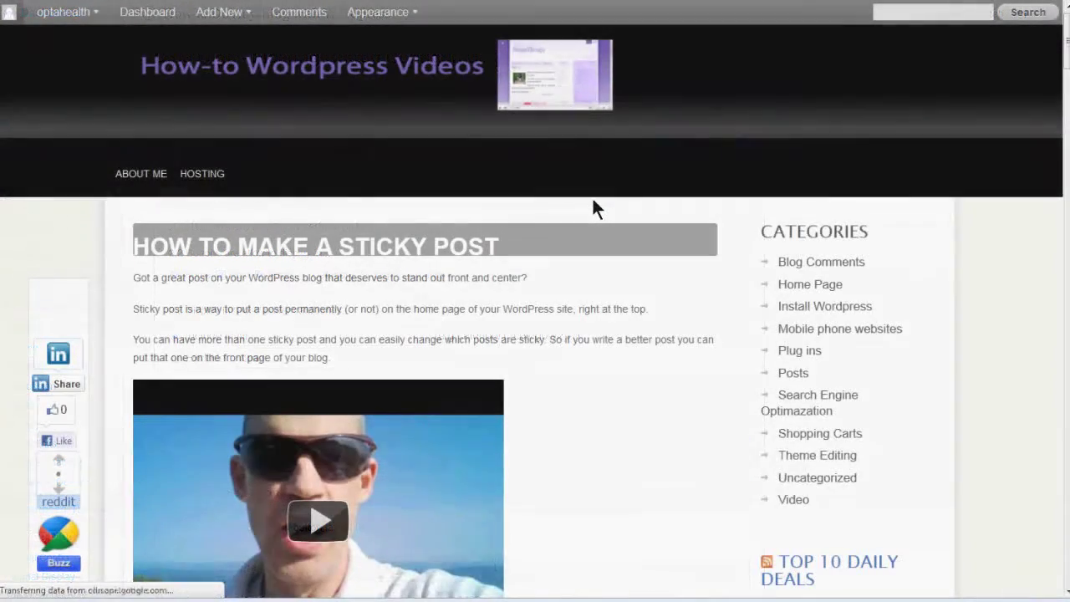
{"action": "scroll", "coordinate": [592, 201], "scroll_direction": "down", "scroll_amount": 2}
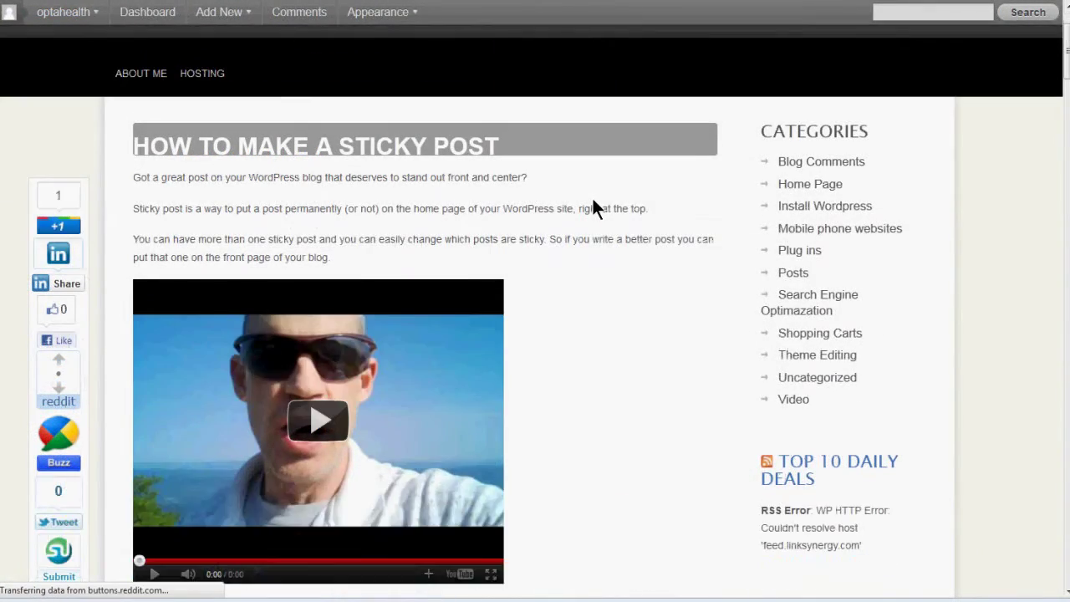
{"action": "scroll", "coordinate": [592, 201], "scroll_direction": "down", "scroll_amount": 2}
{"action": "scroll", "coordinate": [136, 139], "scroll_direction": "down", "scroll_amount": 2}
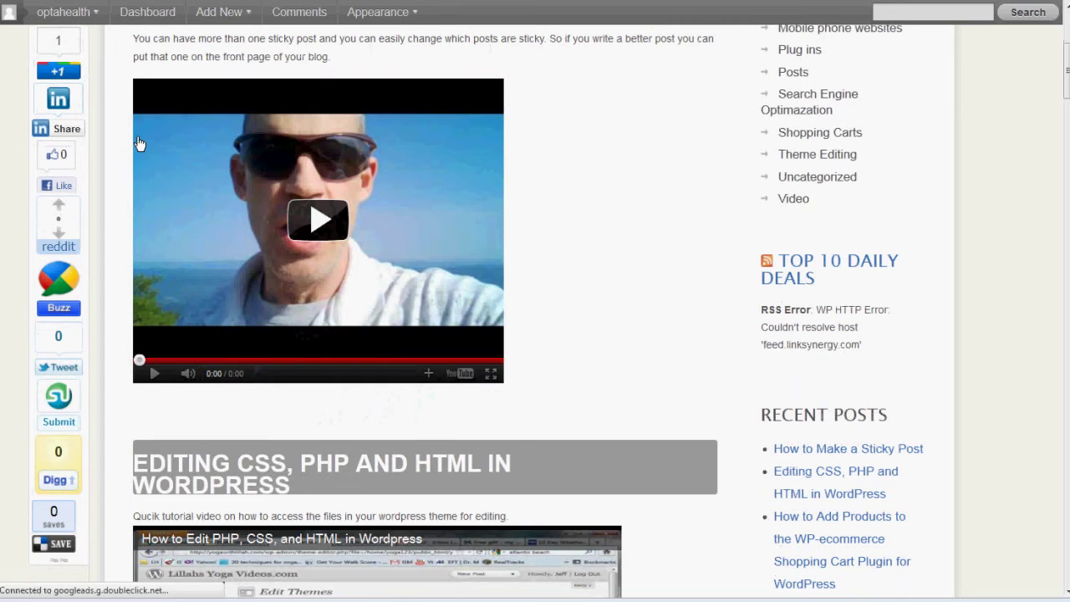